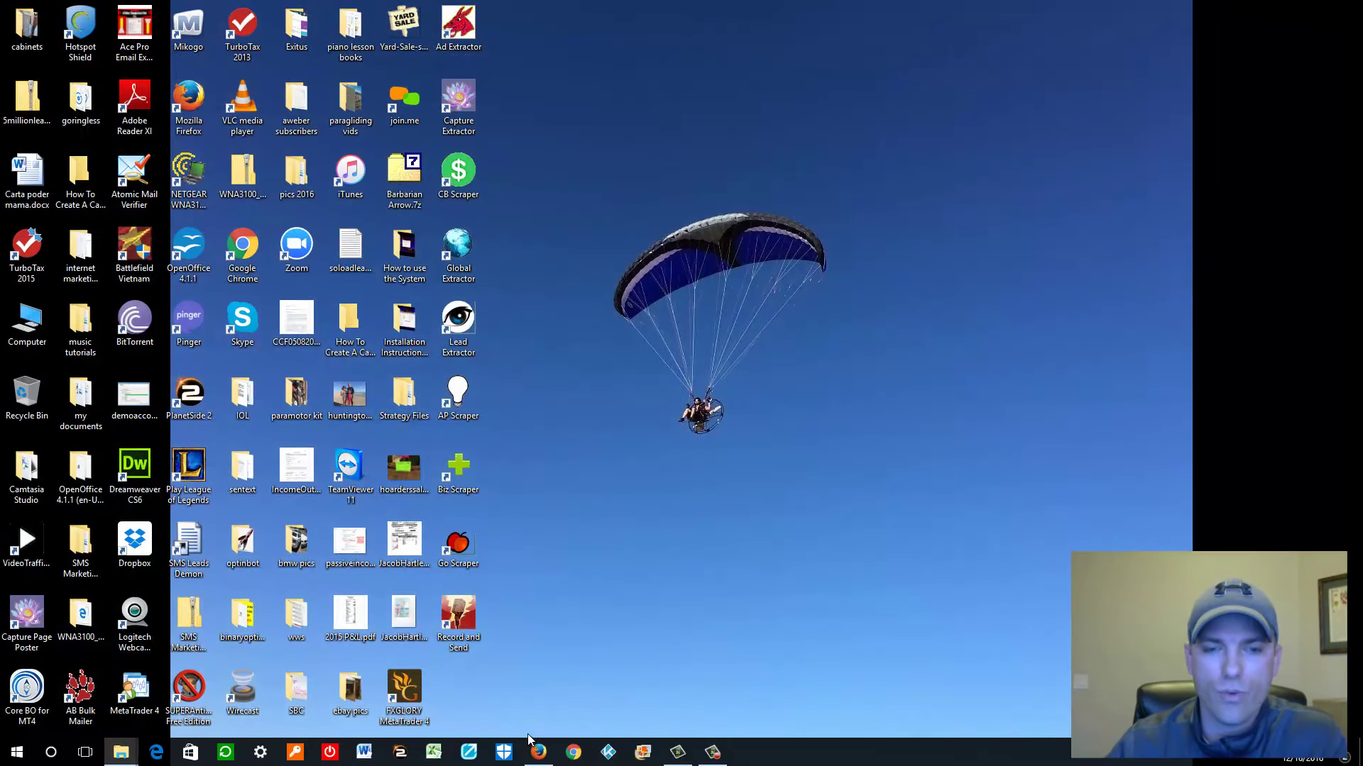
Step: In Firefox, choose Download Software on the GoRingless Extreme Back Office page, then minimize the browser
left_click(539, 752)
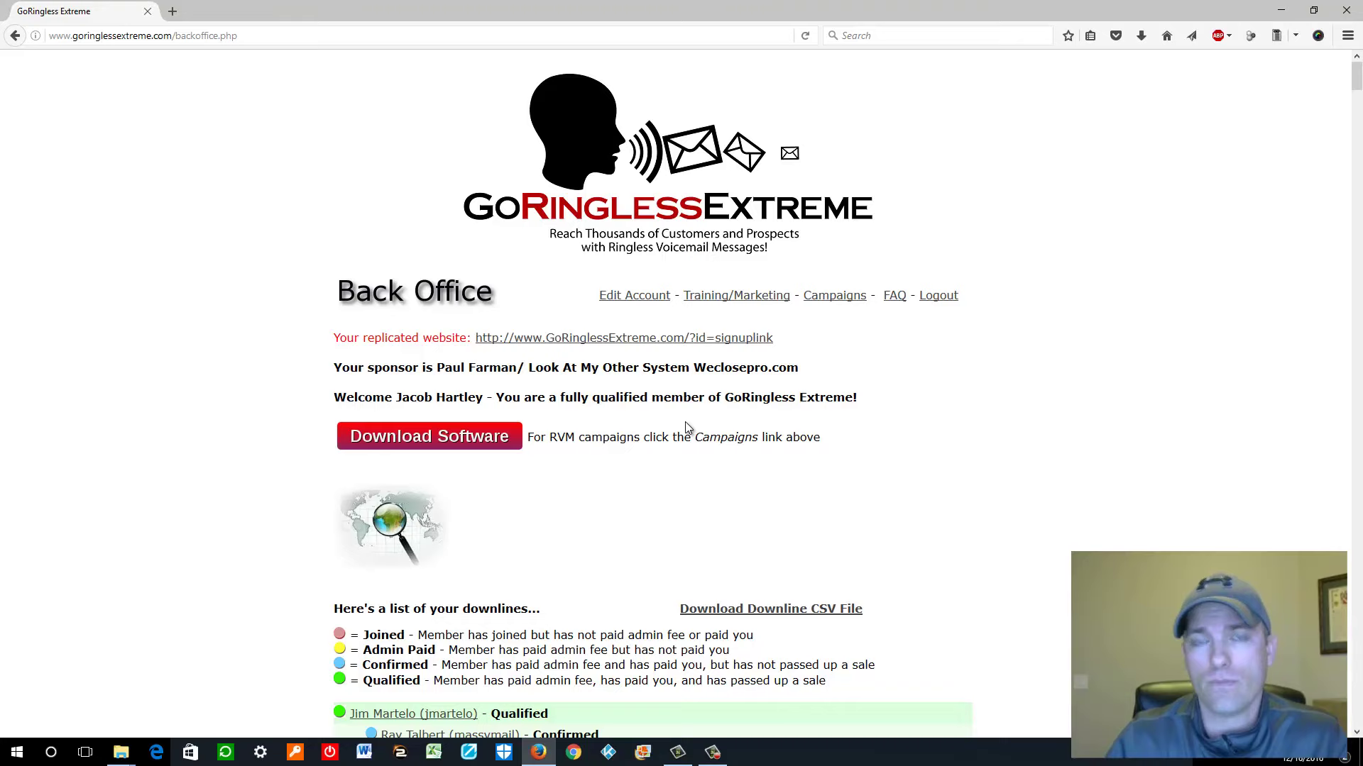
left_click(427, 440)
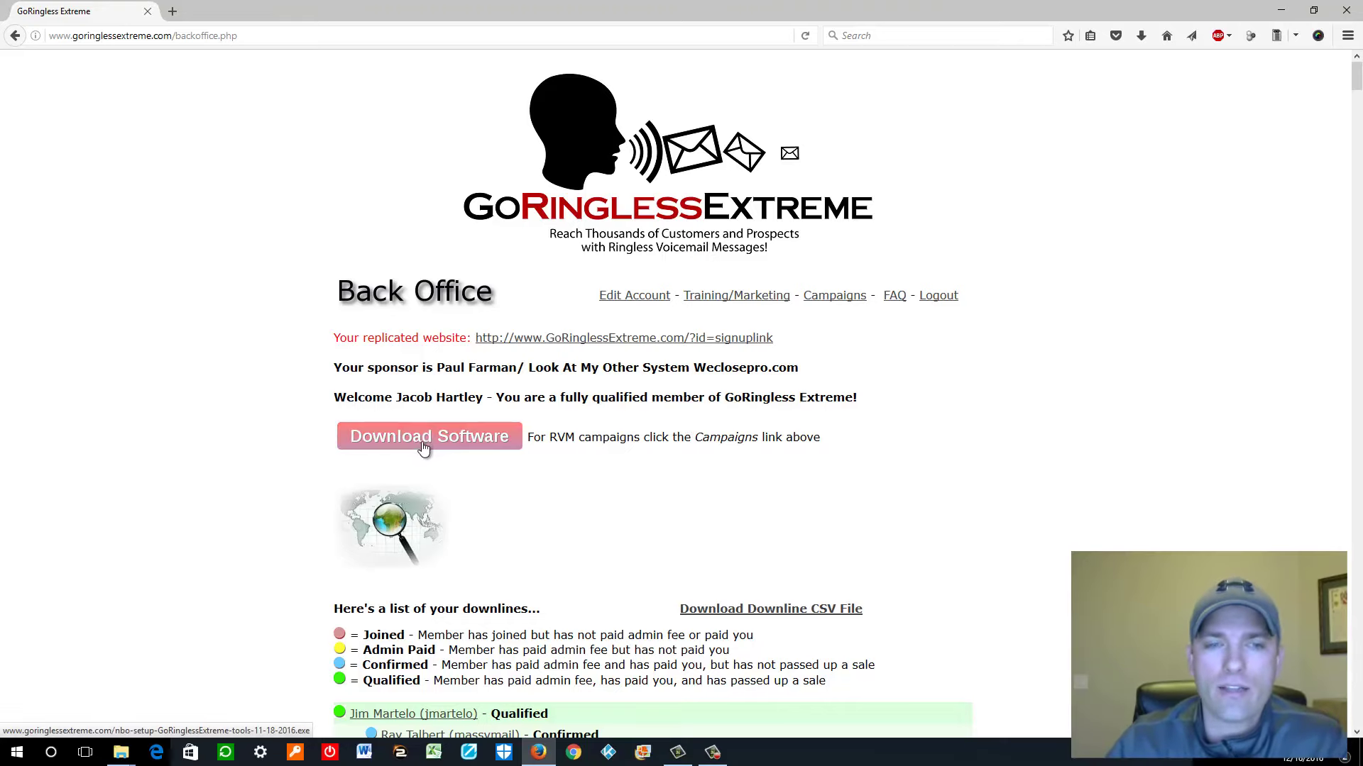
left_click(1280, 12)
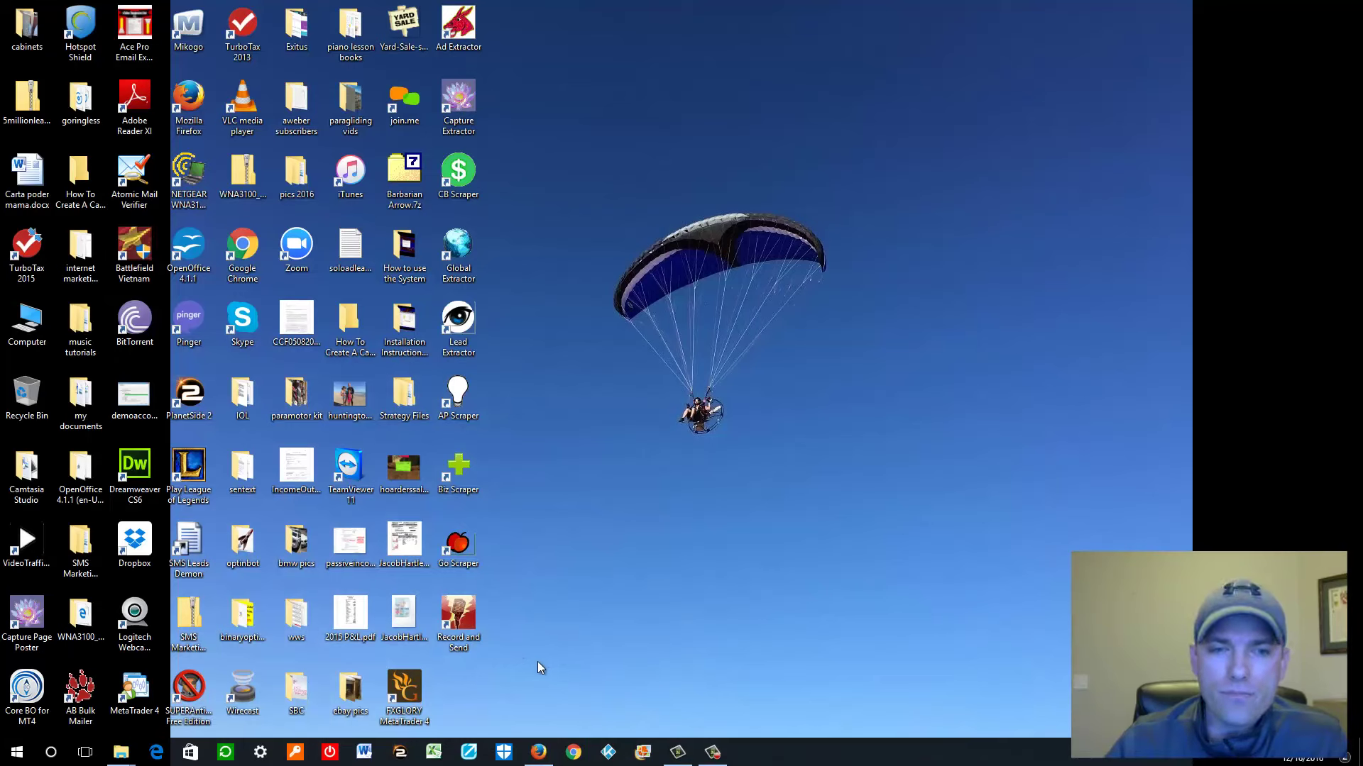
left_click_drag(509, 642, 496, 14)
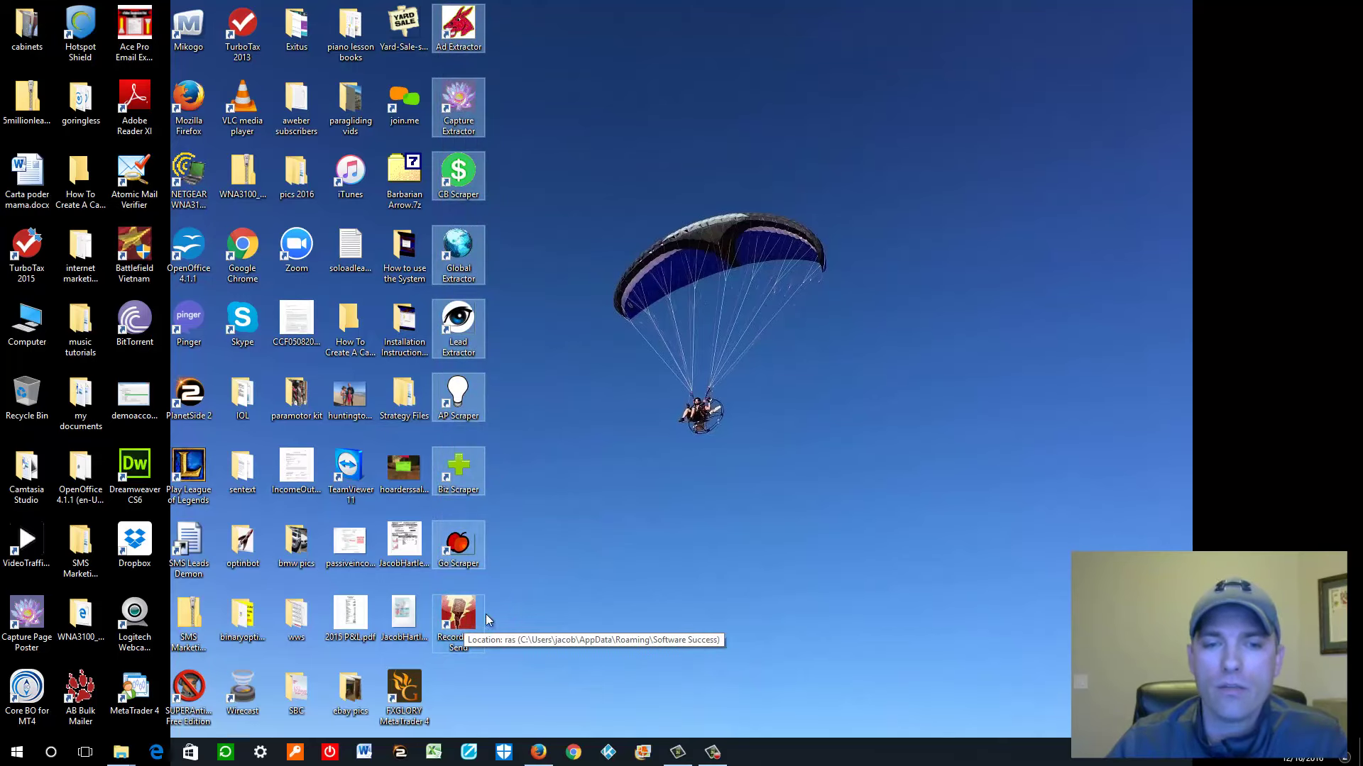
left_click(652, 569)
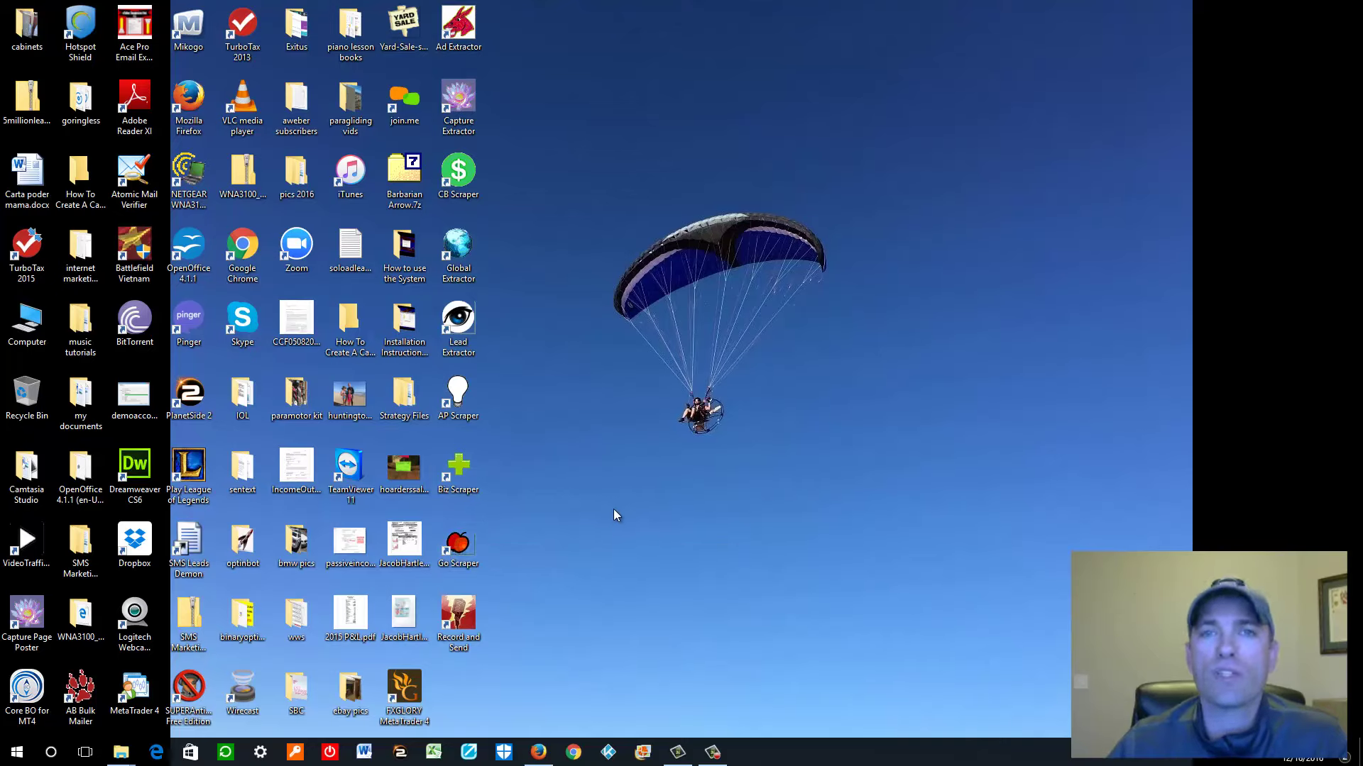
Step: Launch GoScraper from the Go Scraper desktop icon and position its window
double_click(459, 545)
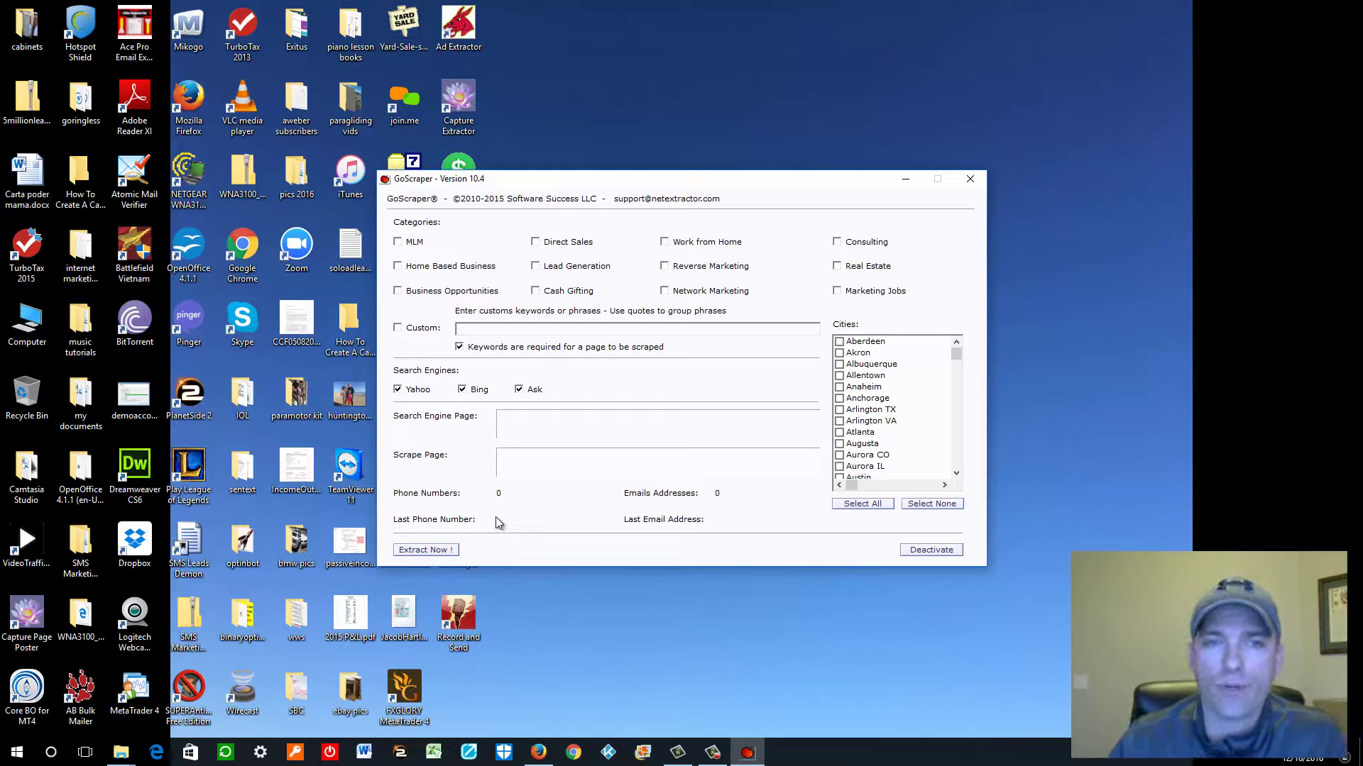
left_click_drag(669, 179, 724, 149)
left_click_drag(487, 153, 562, 155)
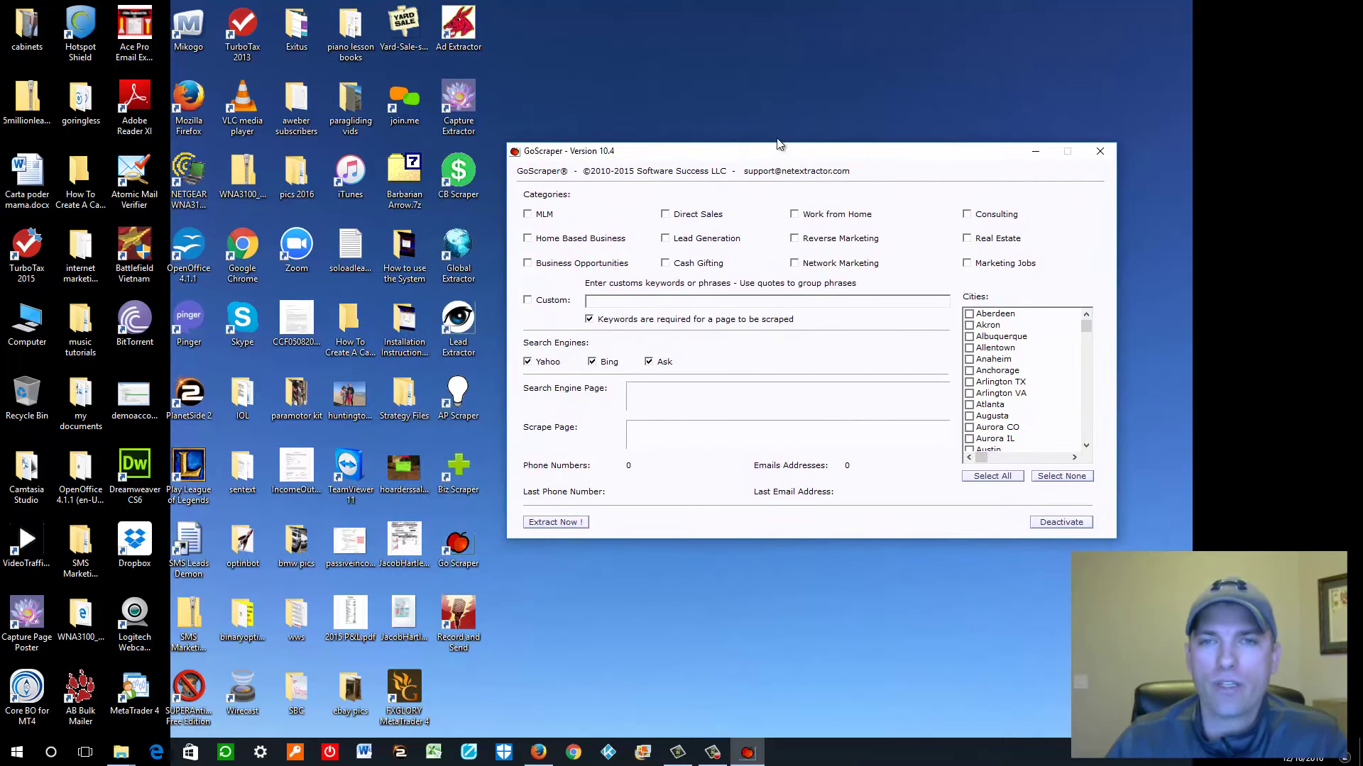
left_click_drag(768, 150, 616, 78)
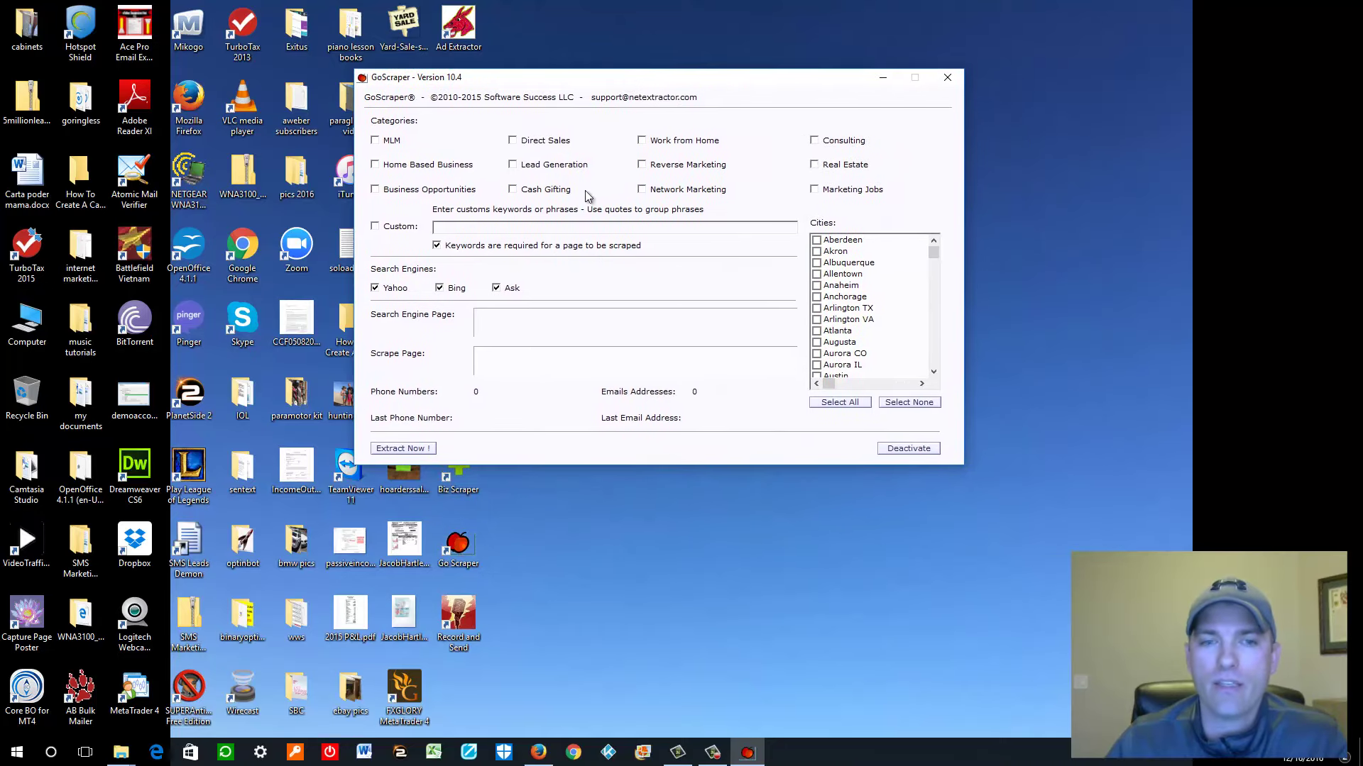
Step: Open two extra GoScraper windows, close them, and move the remaining window clear of the desktop icons
double_click(459, 544)
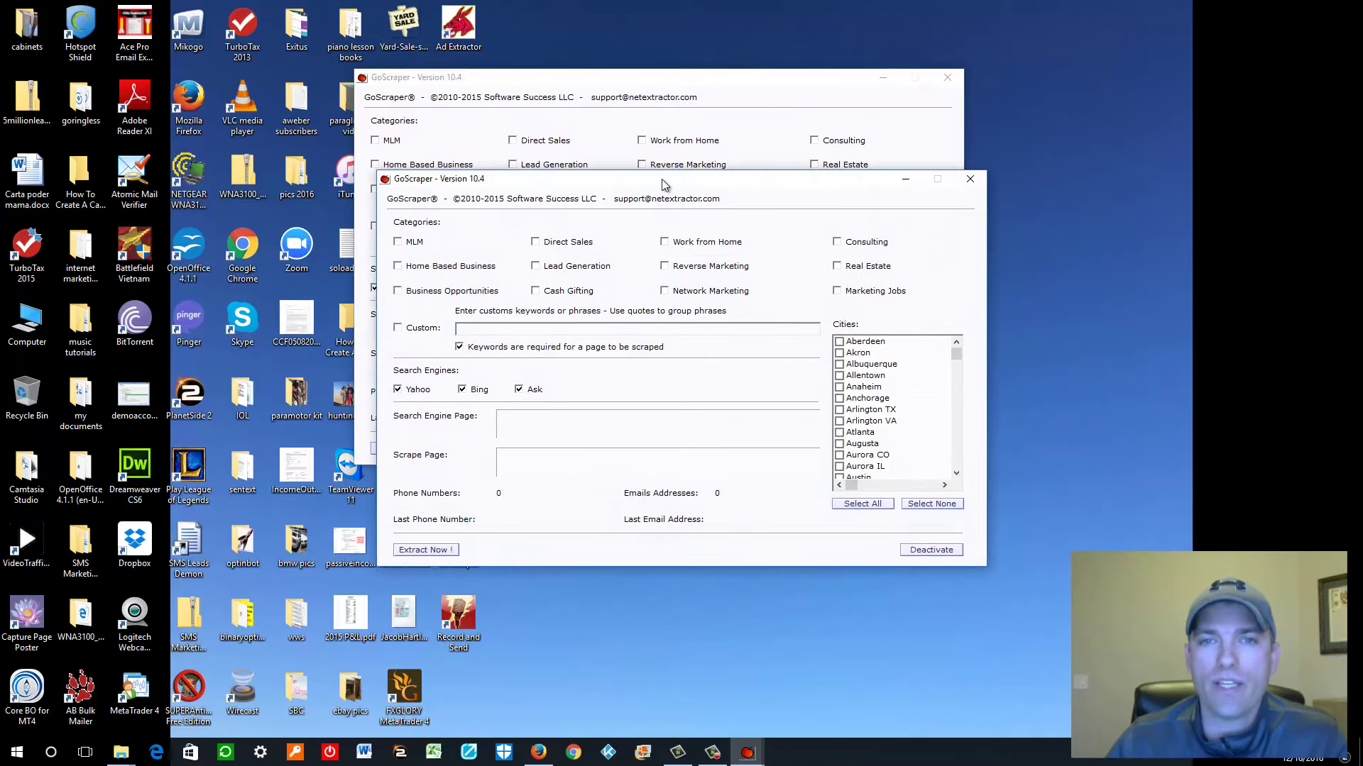
left_click_drag(646, 185, 1011, 249)
left_click_drag(735, 84, 385, 92)
left_click_drag(856, 250, 776, 94)
double_click(458, 546)
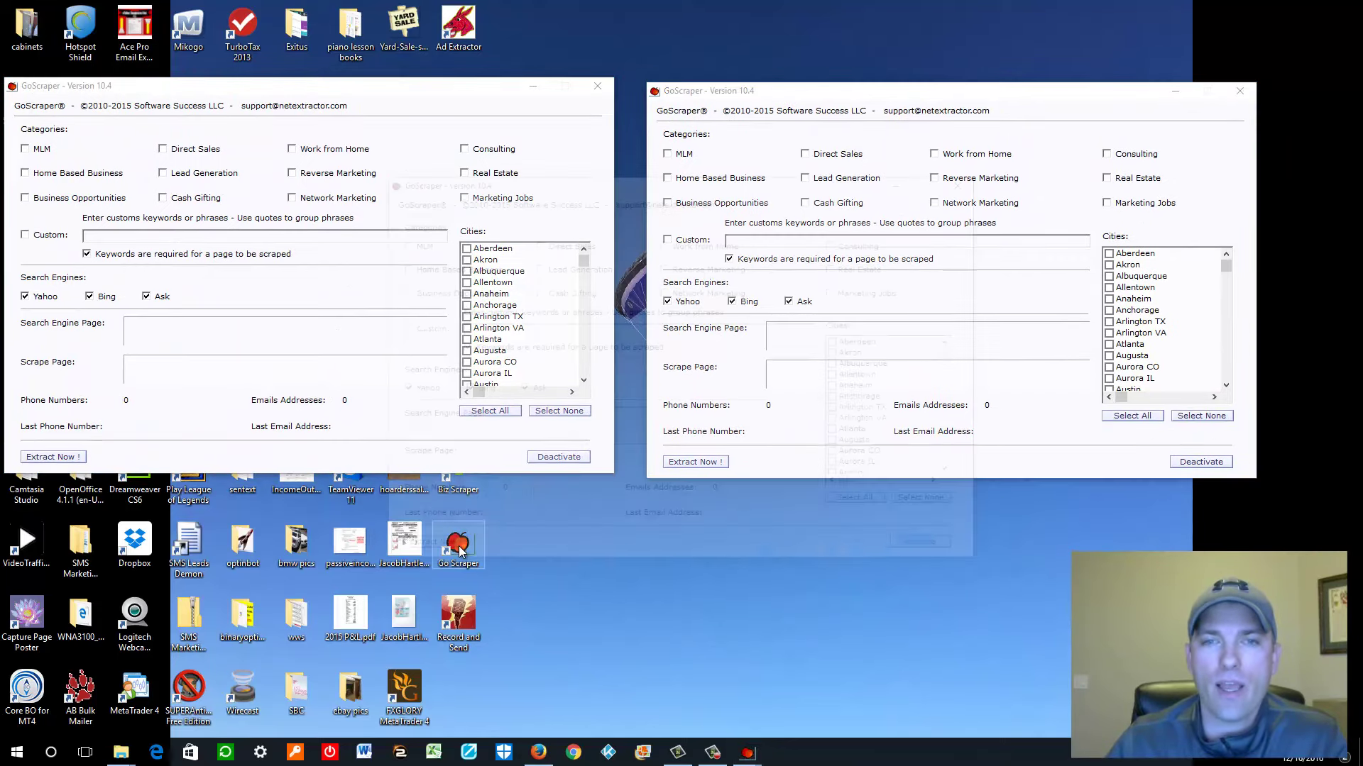
mouse_move(739, 181)
left_mouse_down()
mouse_move(904, 461)
mouse_move(713, 188)
left_mouse_up()
left_click(944, 184)
left_click(1239, 91)
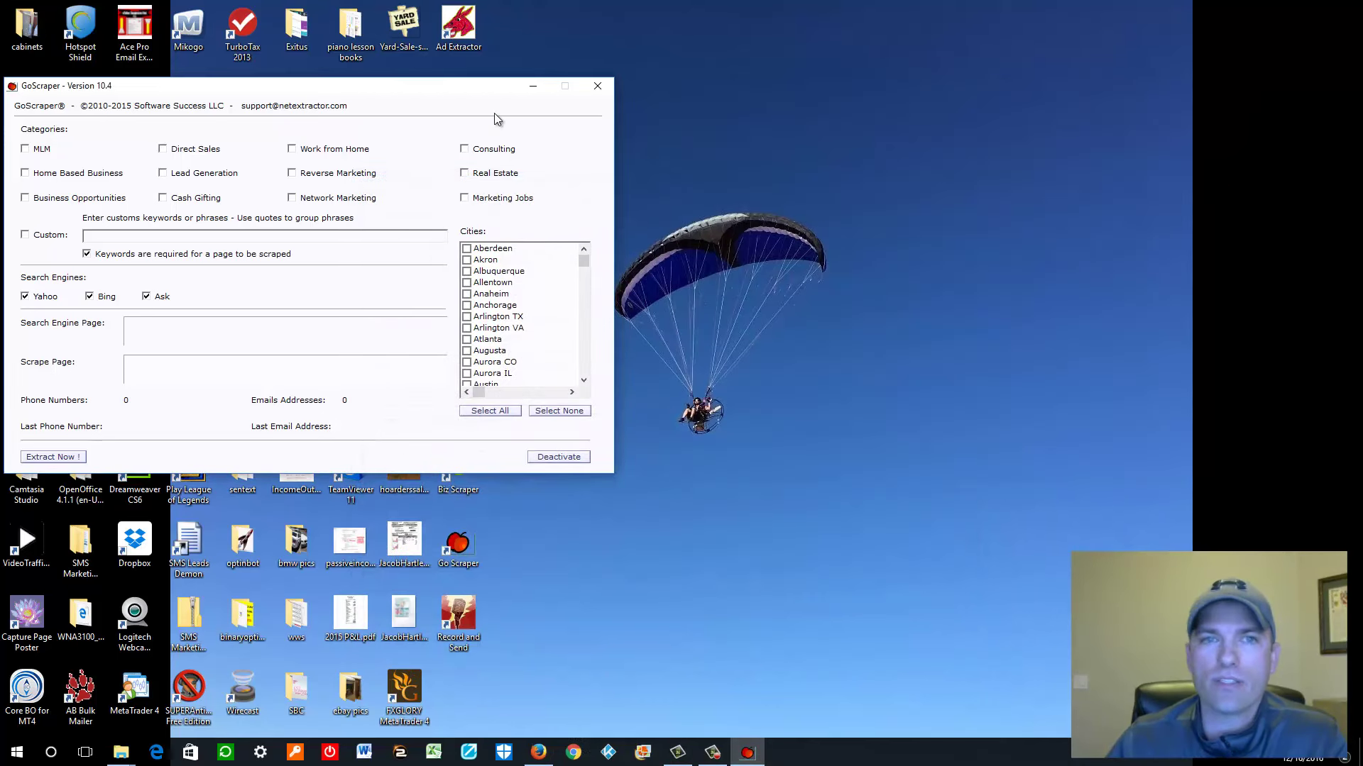
left_click_drag(448, 88, 927, 121)
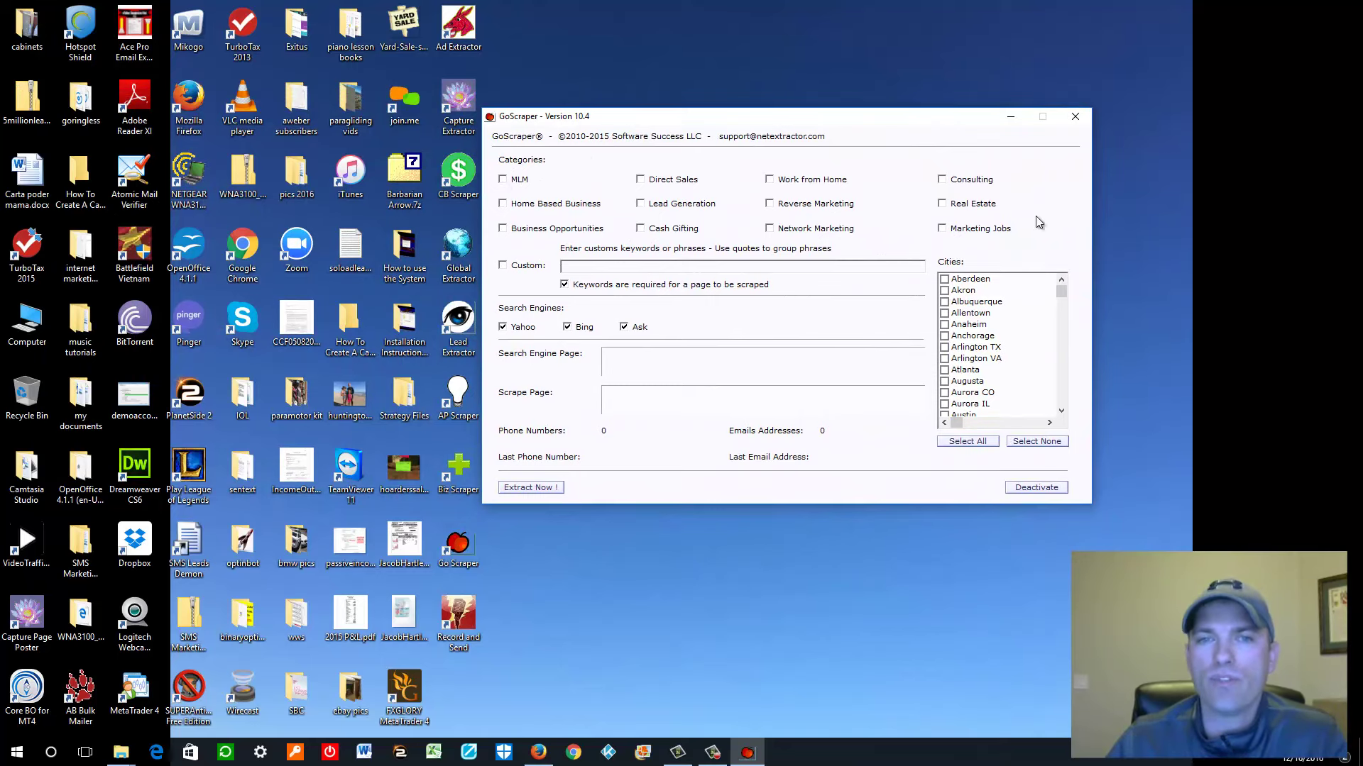
Step: Tick Custom and enter 'Amway' as the custom keyword, correcting the mistyped 'aMW'
left_click(503, 266)
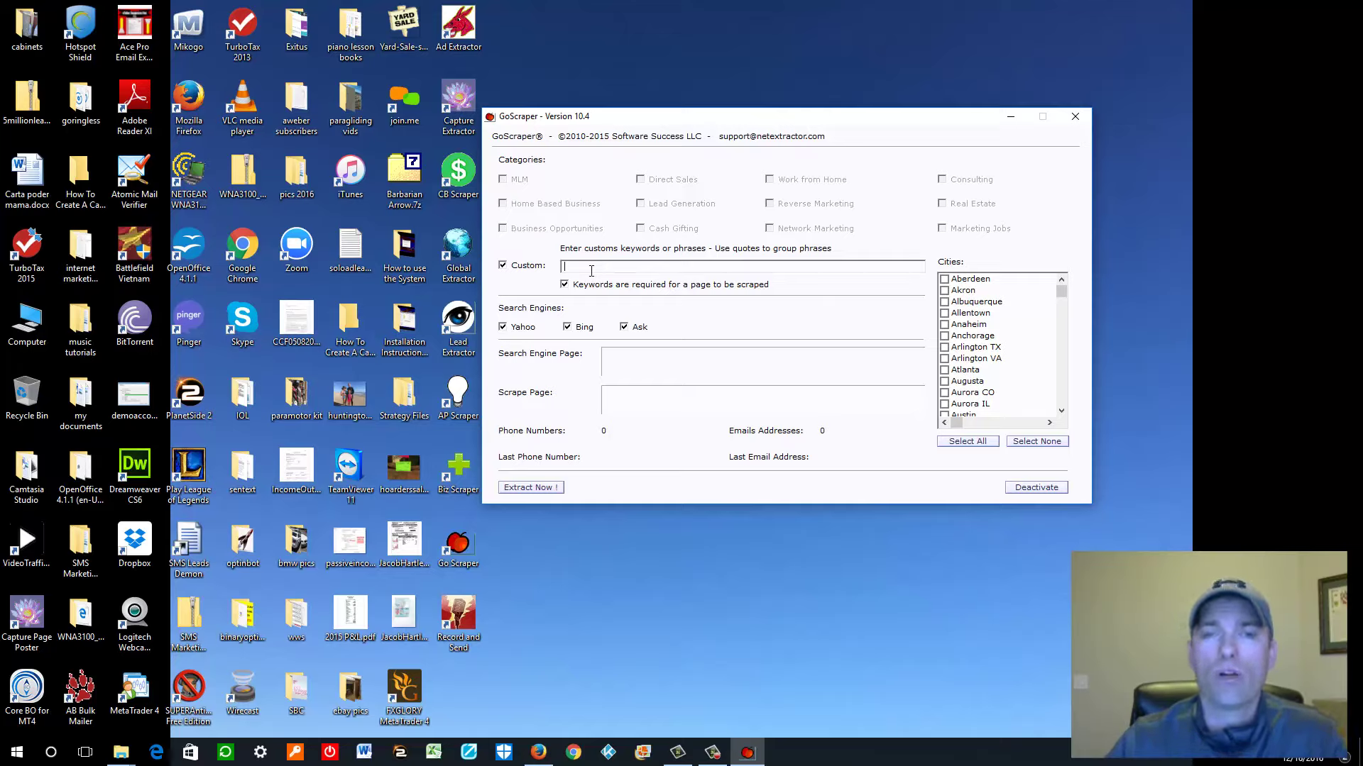
type("Amway")
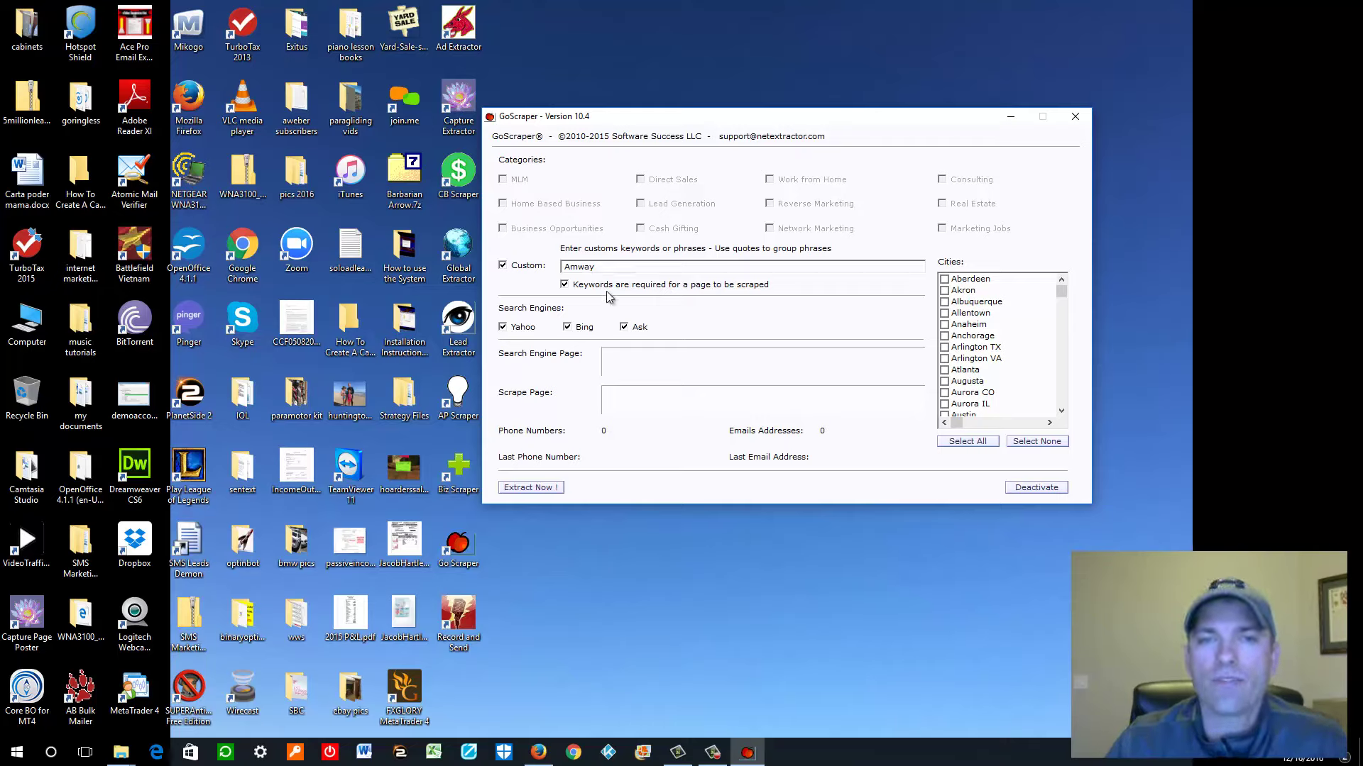
left_click(601, 269)
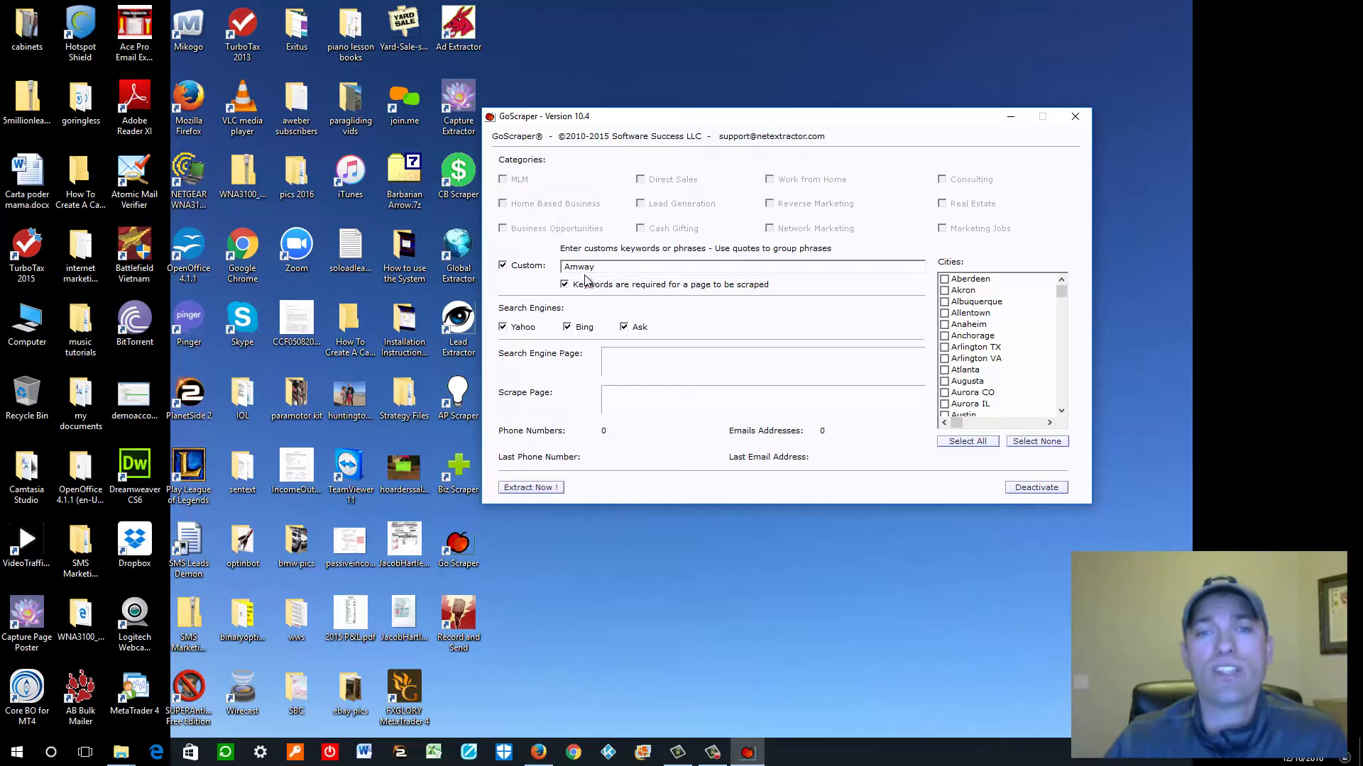
Step: Select All cities and start Extract Now! saving to the desktop file 'amwaytest'
left_click(963, 443)
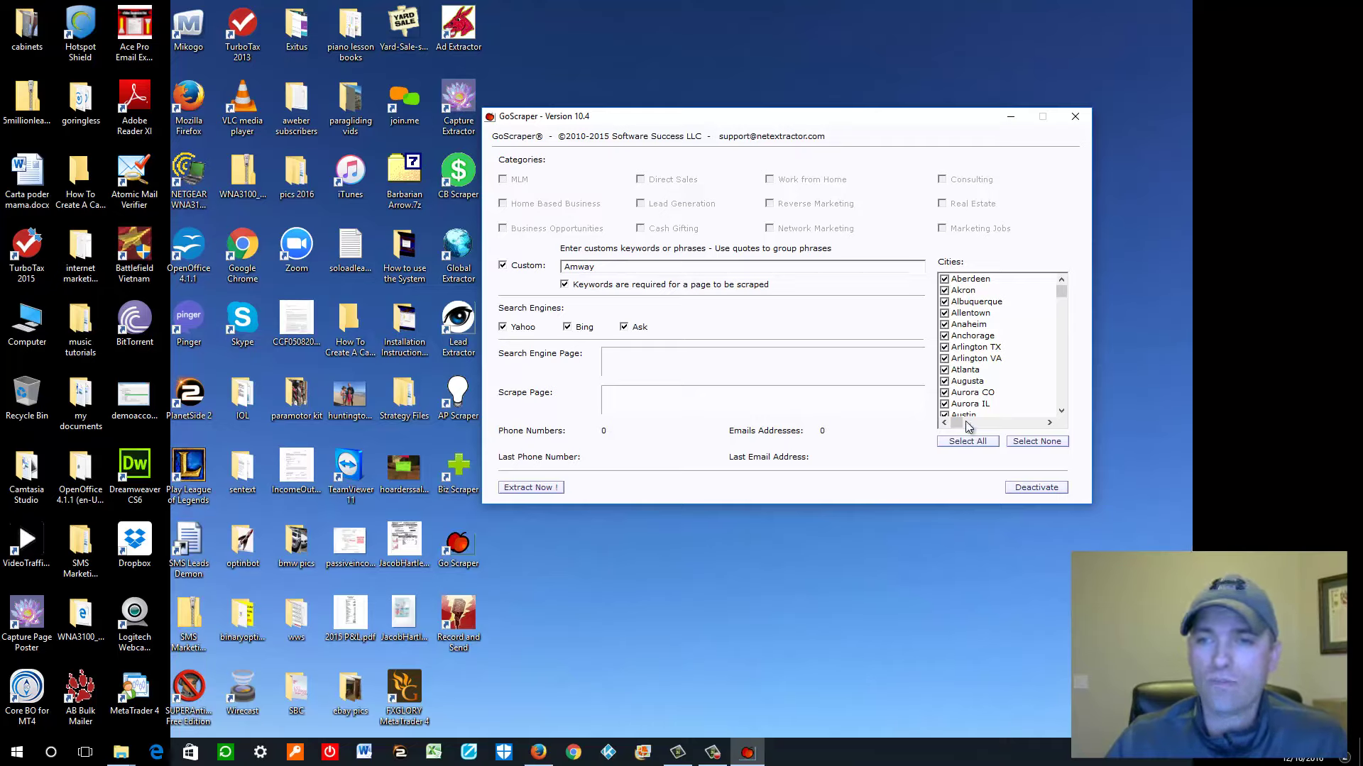
mouse_move(1061, 292)
left_mouse_down()
mouse_move(1061, 381)
mouse_move(1058, 267)
left_mouse_up()
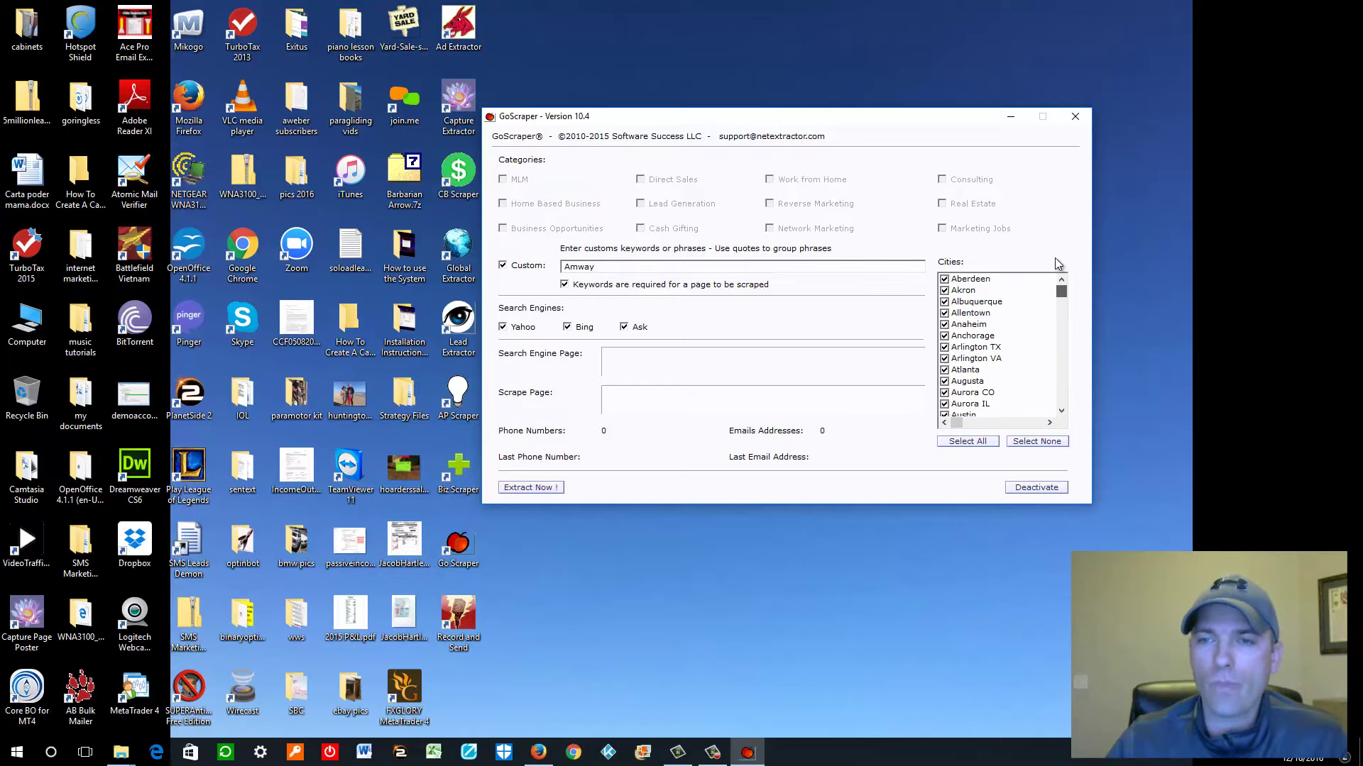
left_click(537, 489)
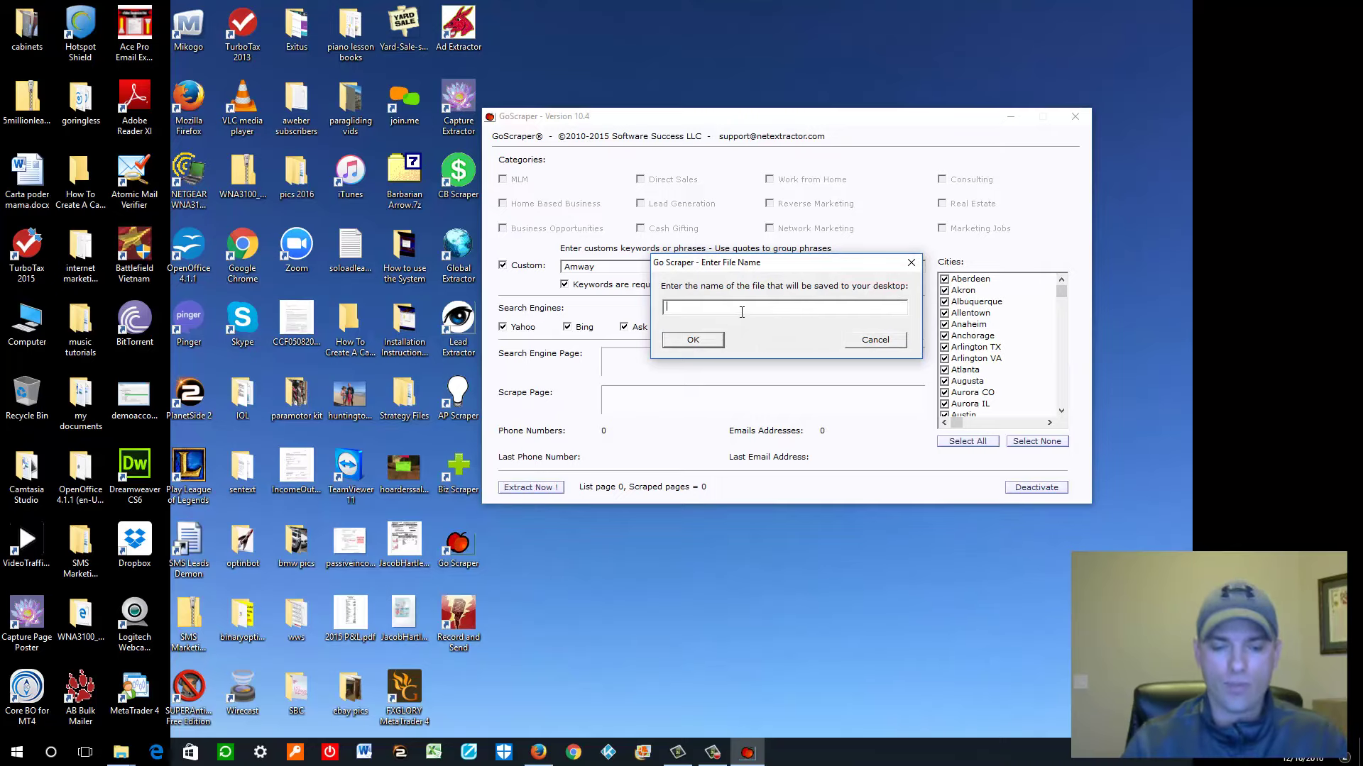
type("amwaytest")
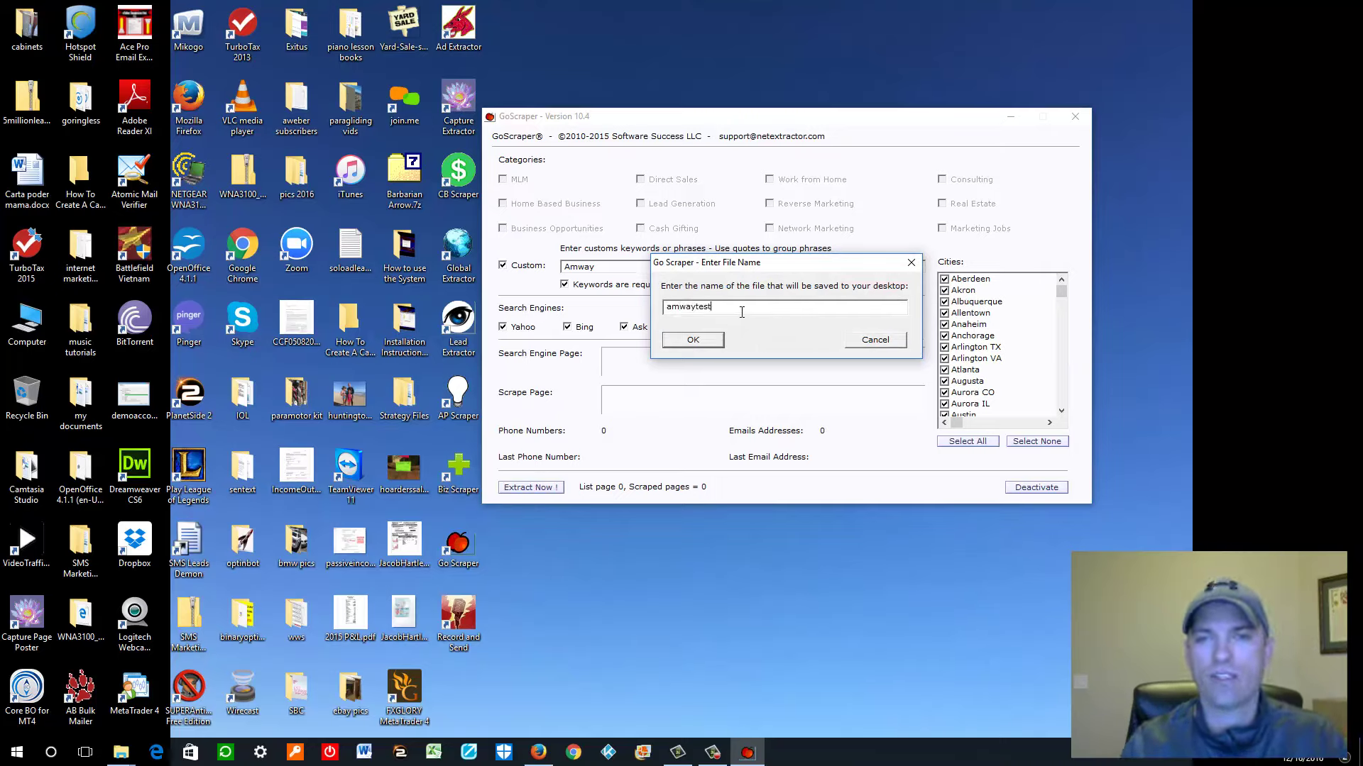
left_click(692, 341)
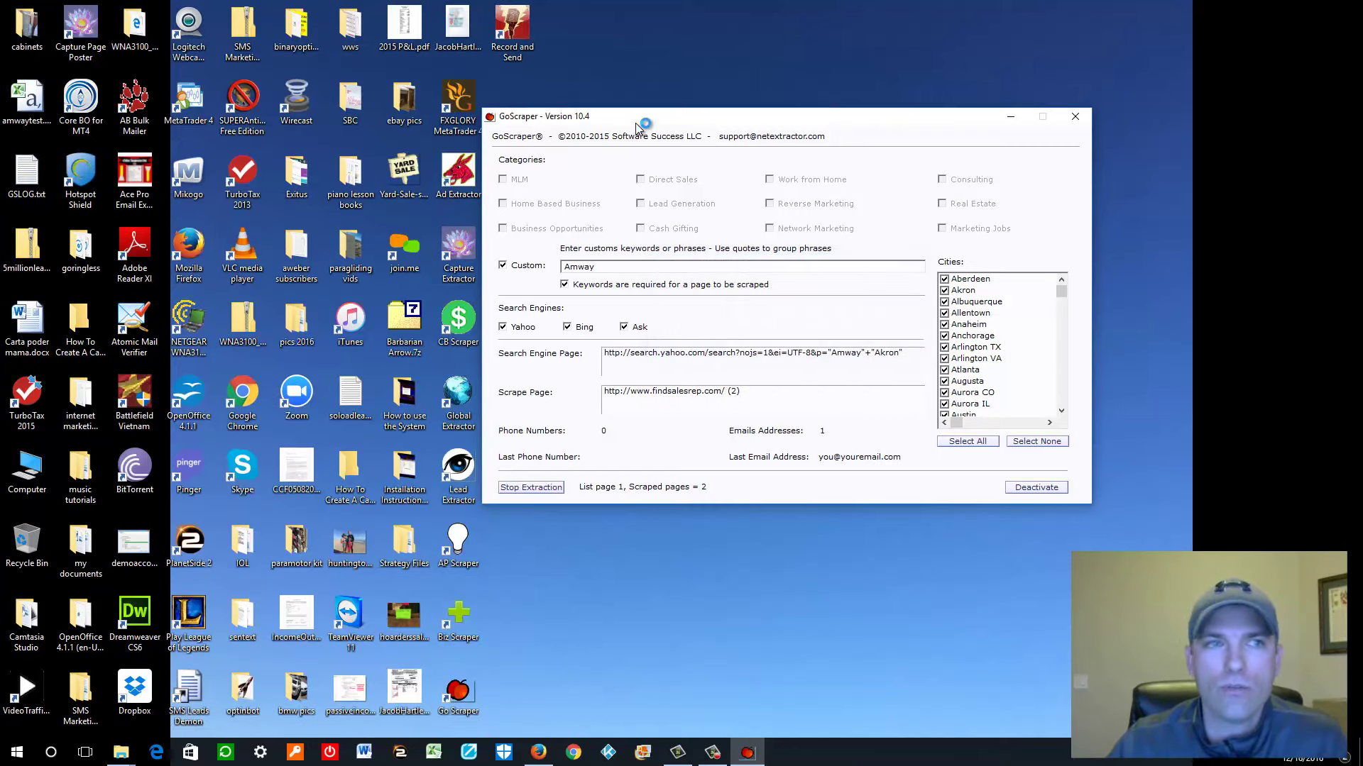
Step: Drag the running scraper window right and back left, then minimize it while it keeps extracting
left_click_drag(635, 127, 791, 125)
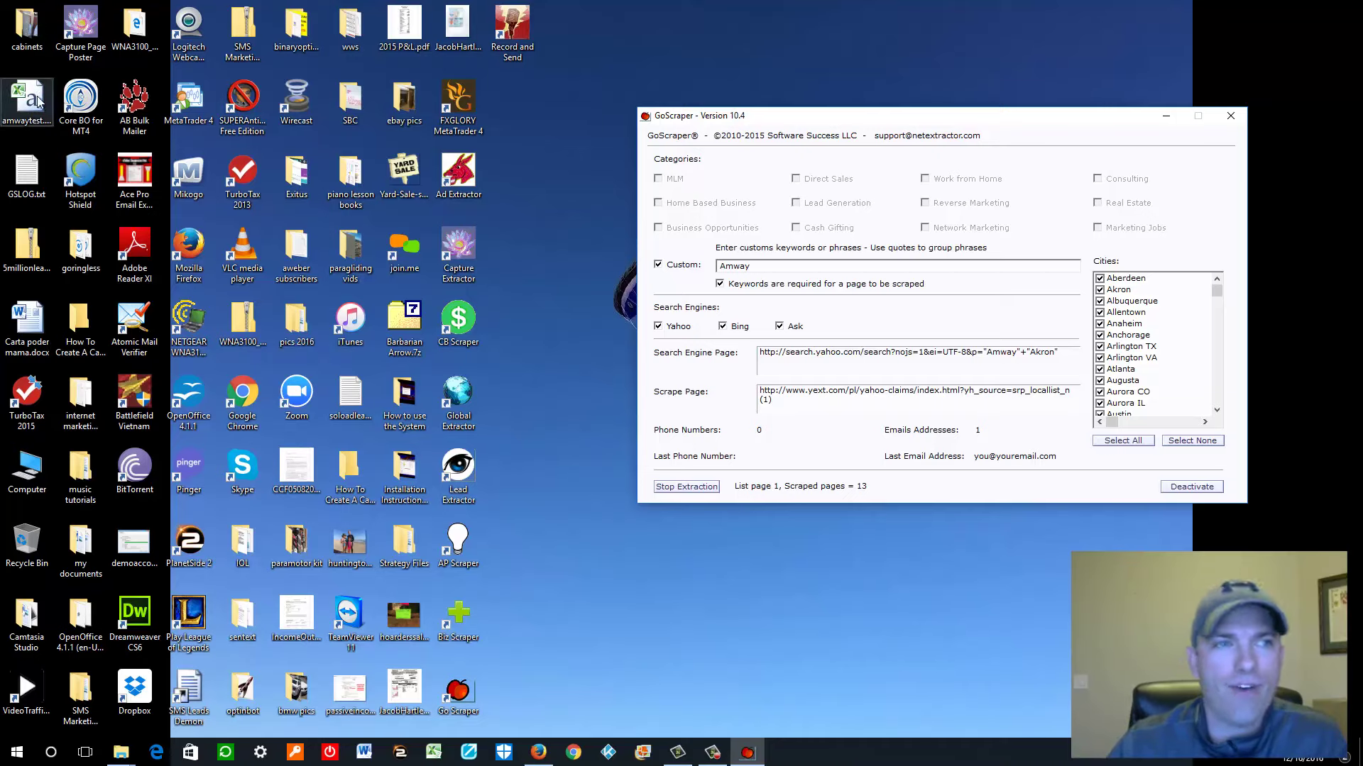
left_click_drag(945, 122, 725, 123)
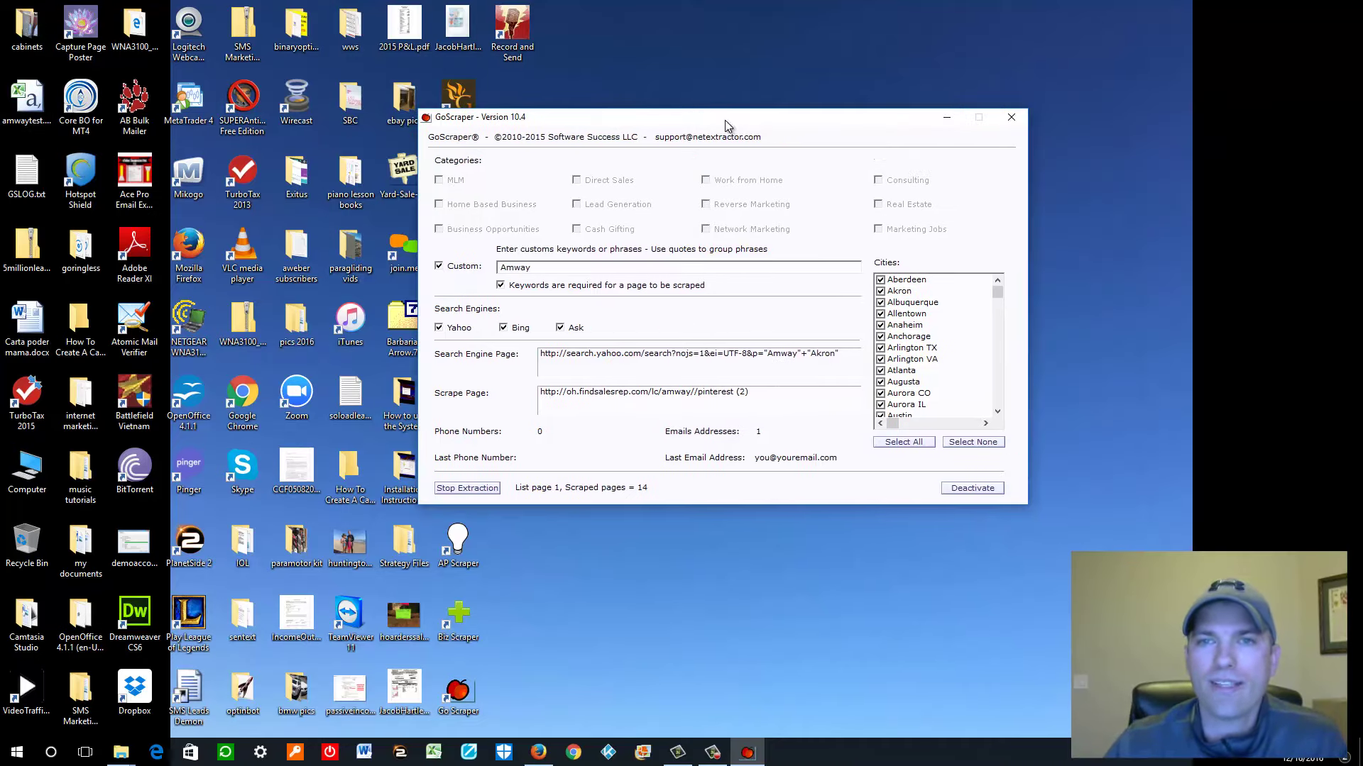
left_click(947, 119)
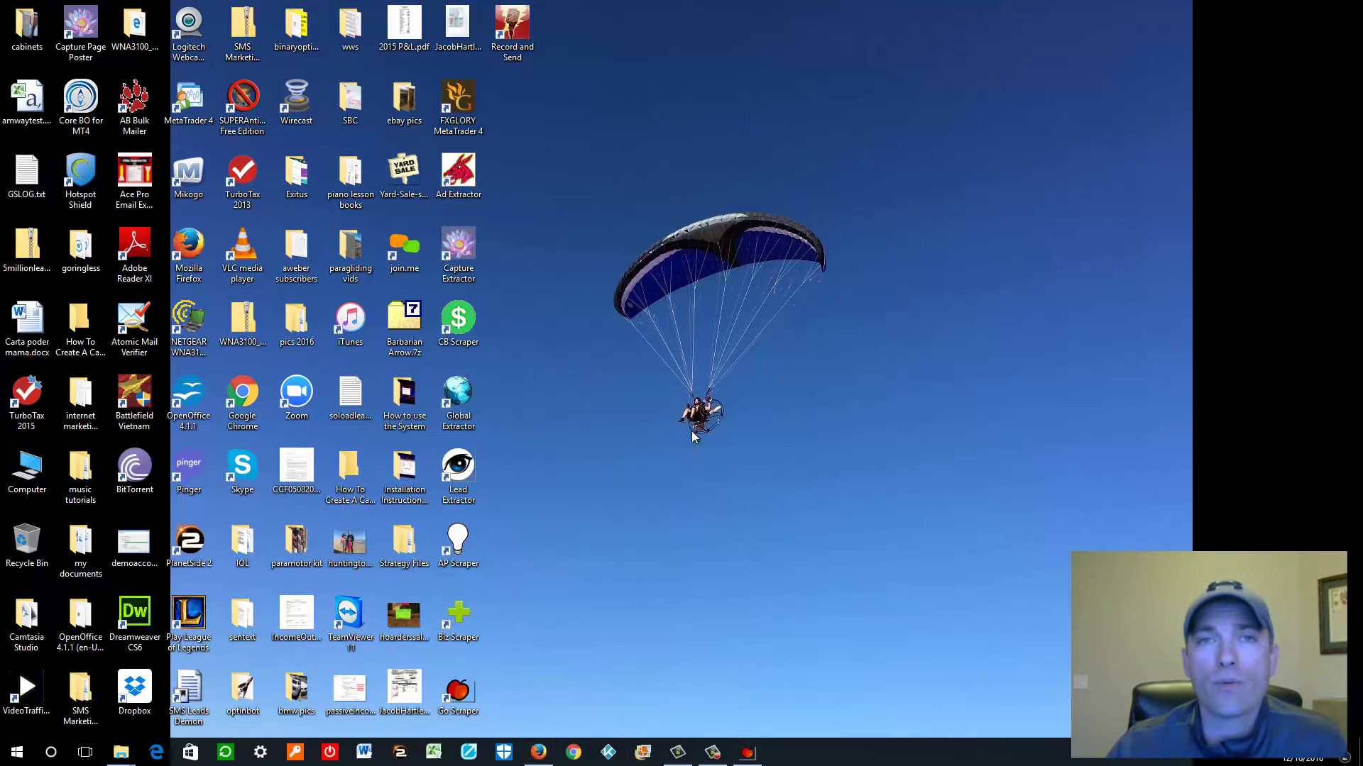
Step: Restore the Amway extraction window, then launch a second GoScraper with Custom keyword enabled
left_click(747, 752)
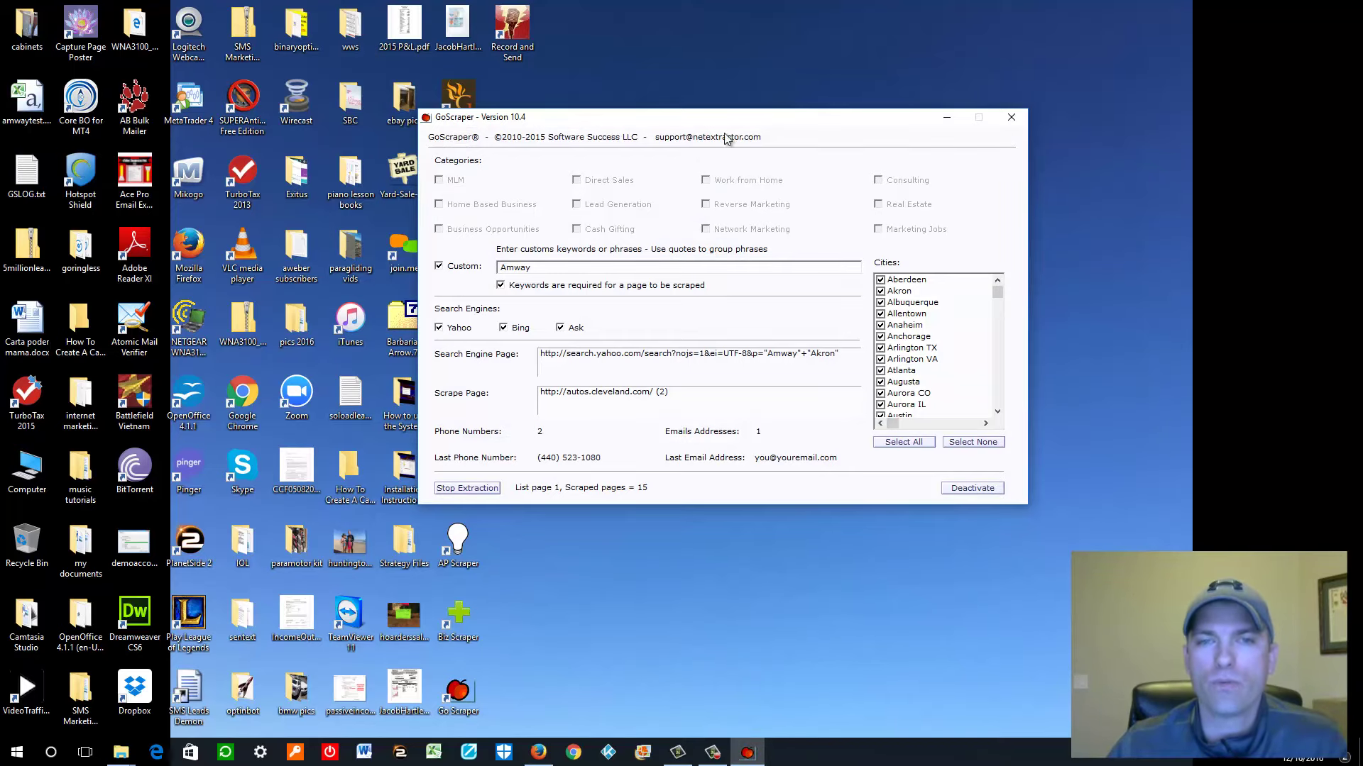
left_click_drag(733, 121, 891, 132)
double_click(458, 690)
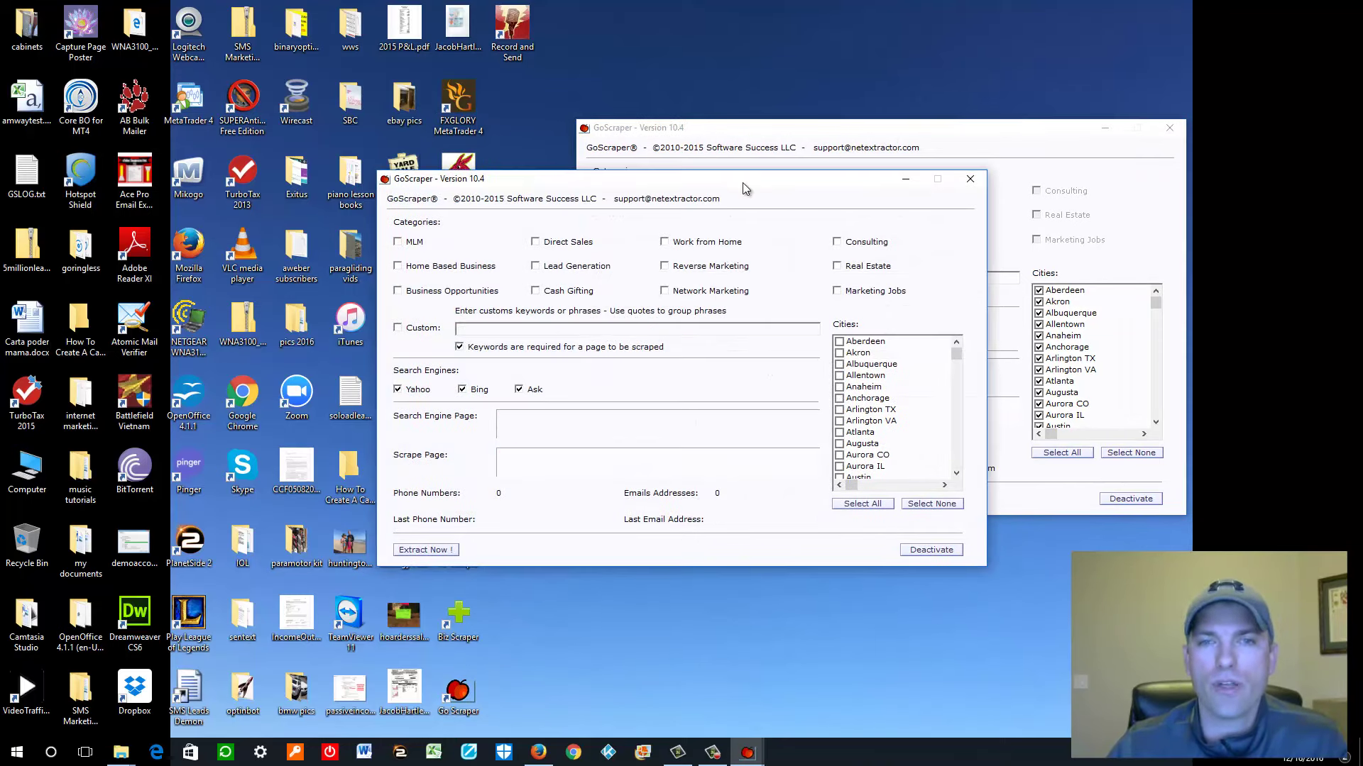
left_click(398, 329)
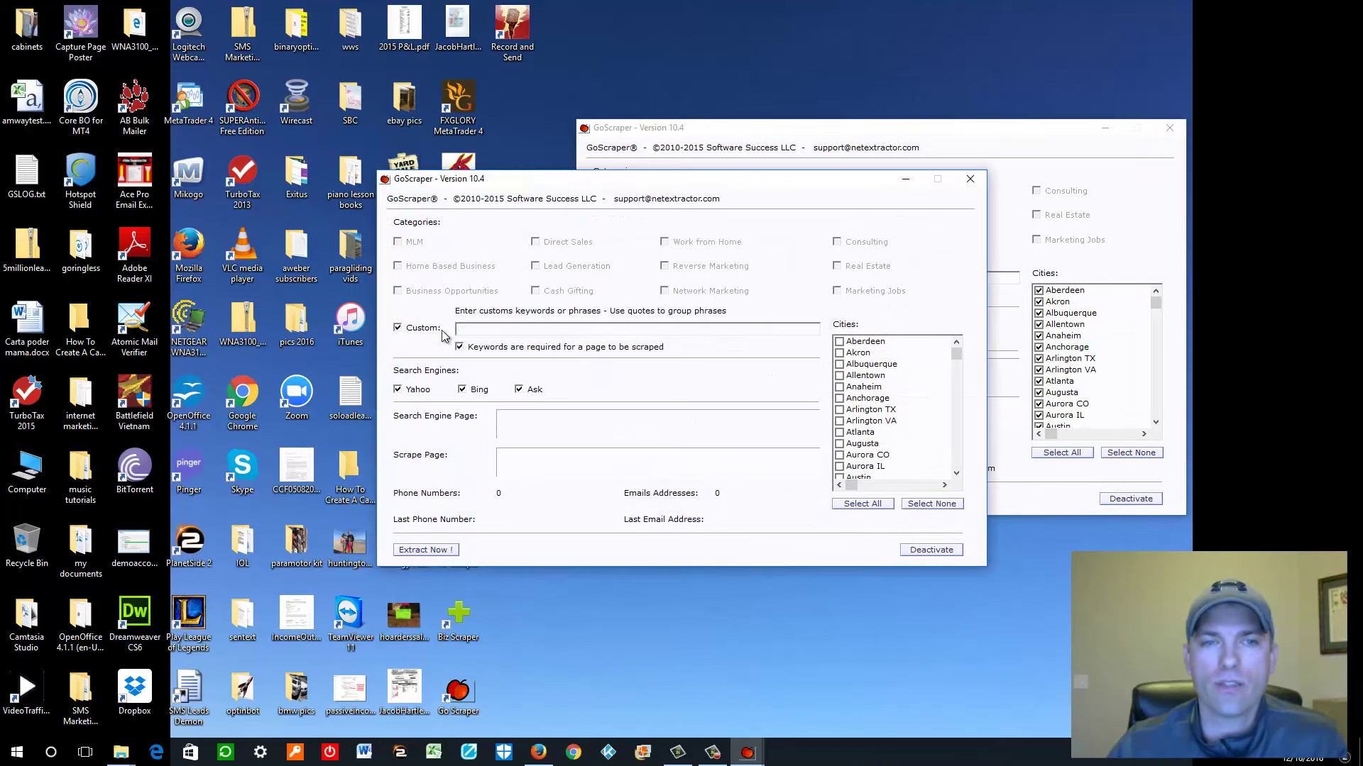
left_click(497, 329)
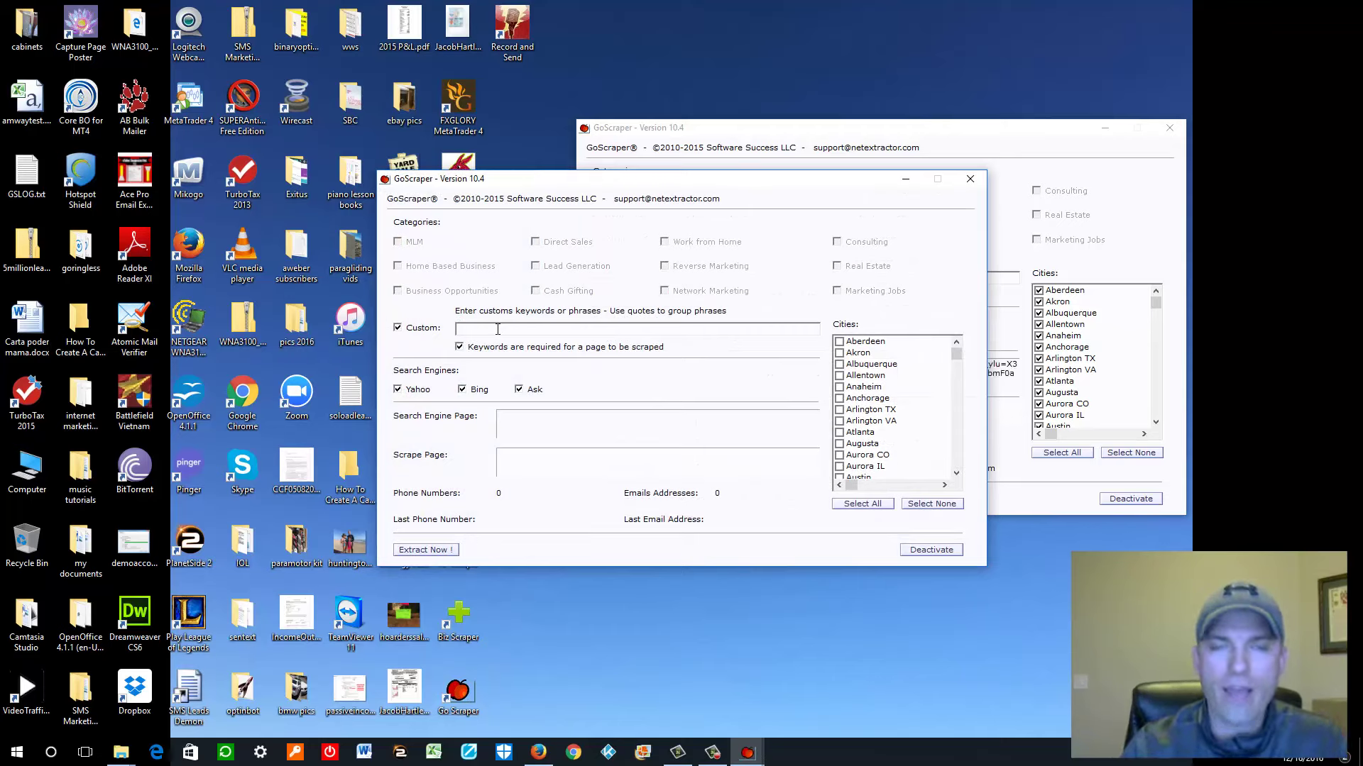